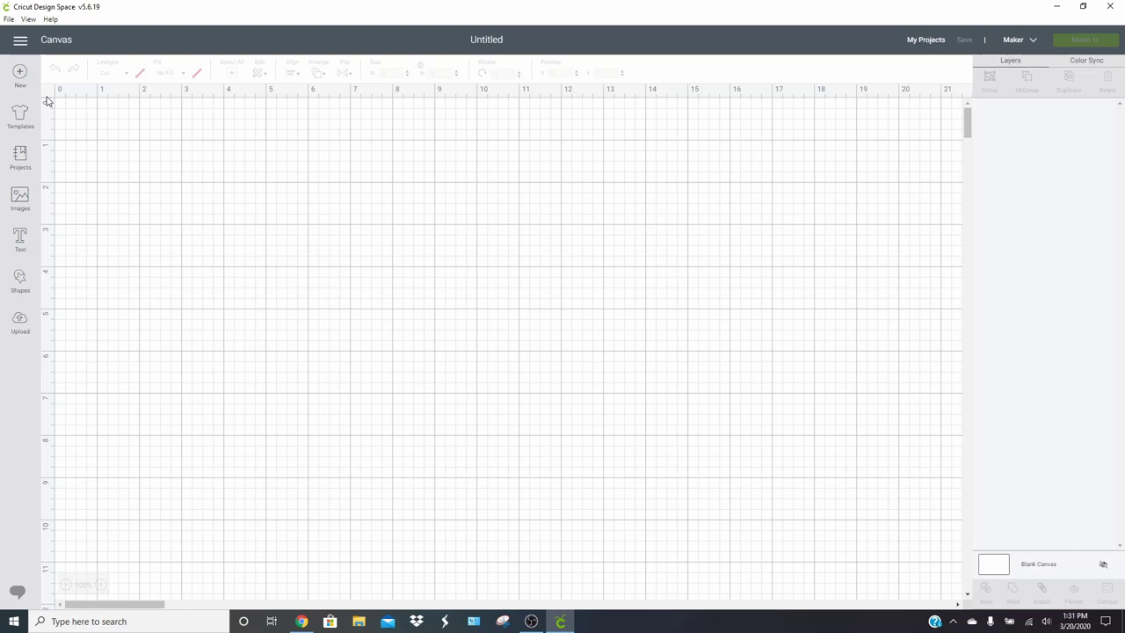
Insert the uploaded 'I Was Made for Saving Animals' paw image onto the canvas
click(22, 321)
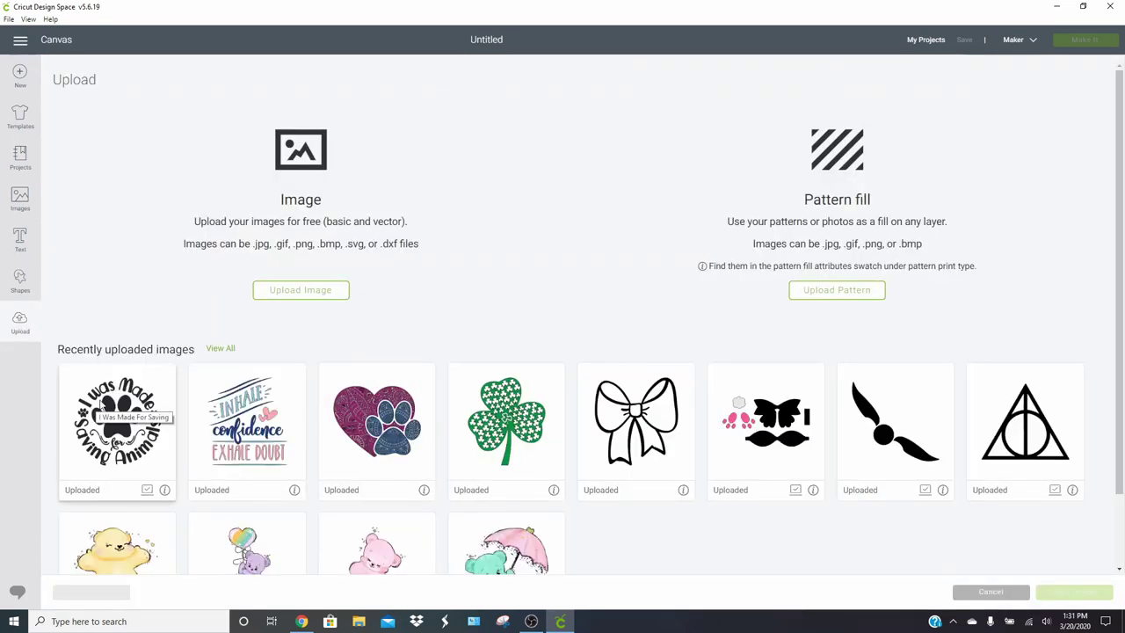
click(104, 411)
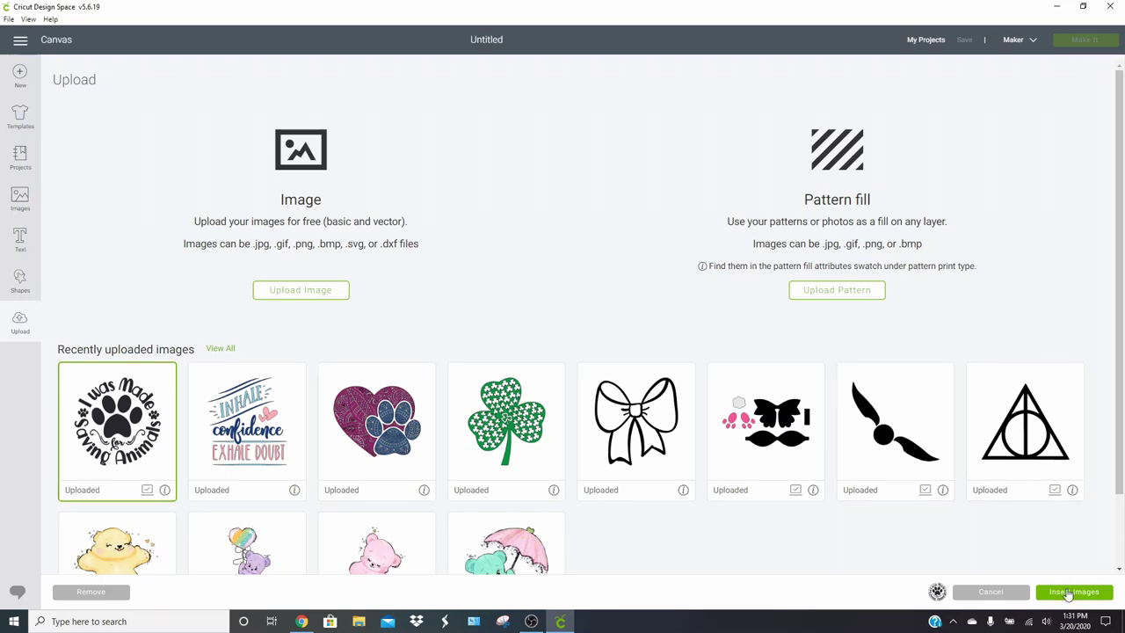
click(1067, 592)
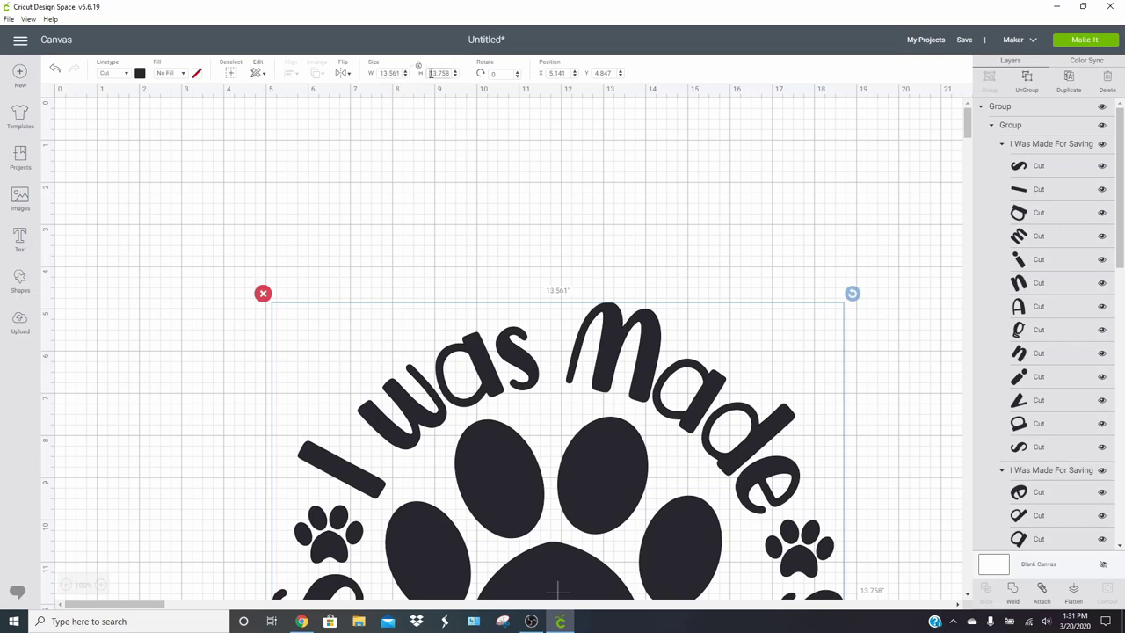
Set the paw design's height to 2.5 in, move it up, then shrink it to about 2.4 in
double_click(435, 73)
text(2.5)
click(391, 72)
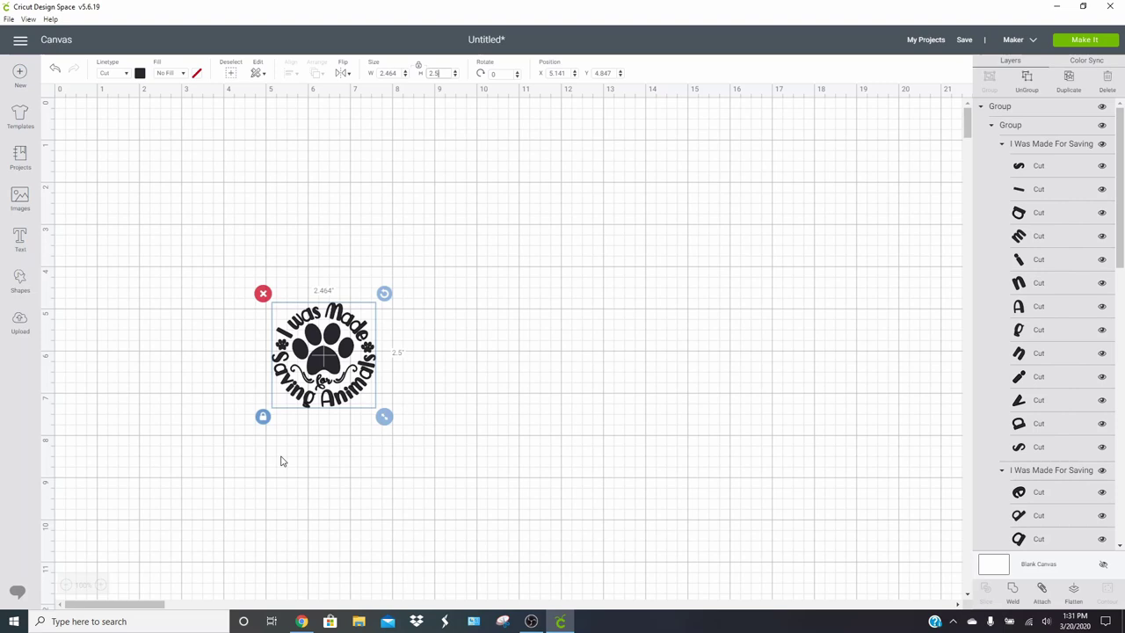
drag(336, 326, 347, 226)
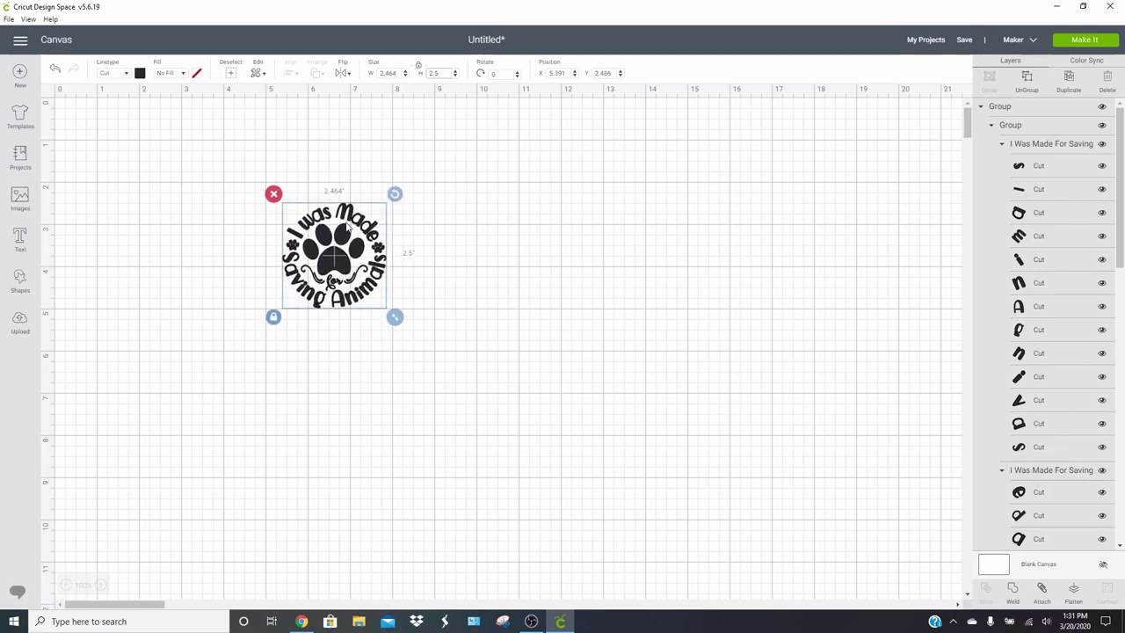
drag(397, 318, 392, 314)
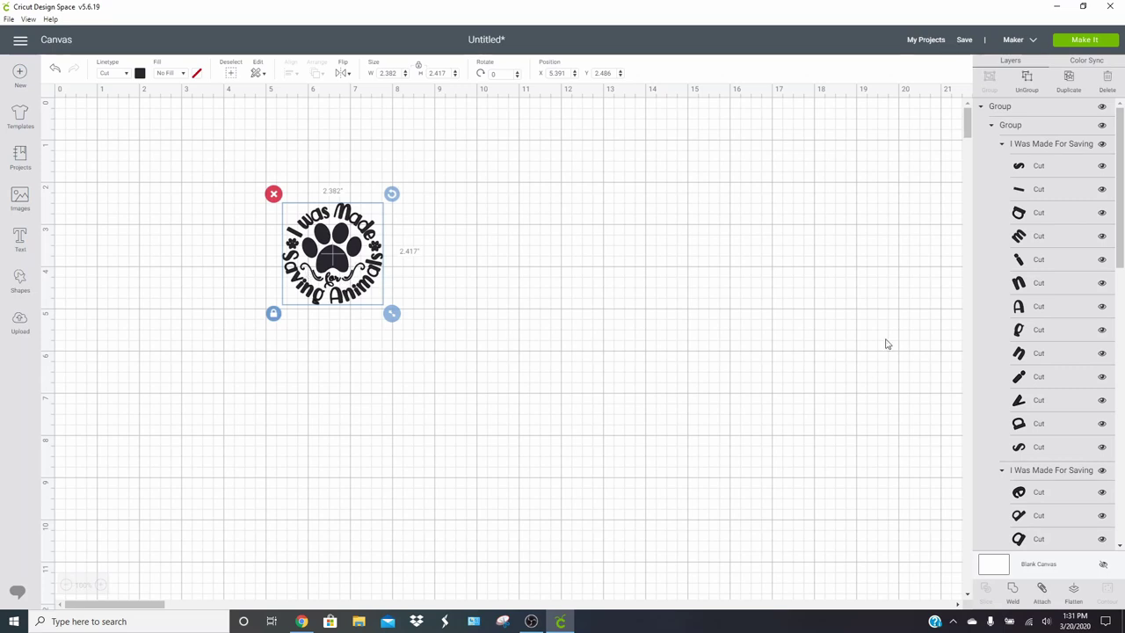
Delete the swirl flourish group around 'for' in the Layers panel, then select the top Group
click(1049, 326)
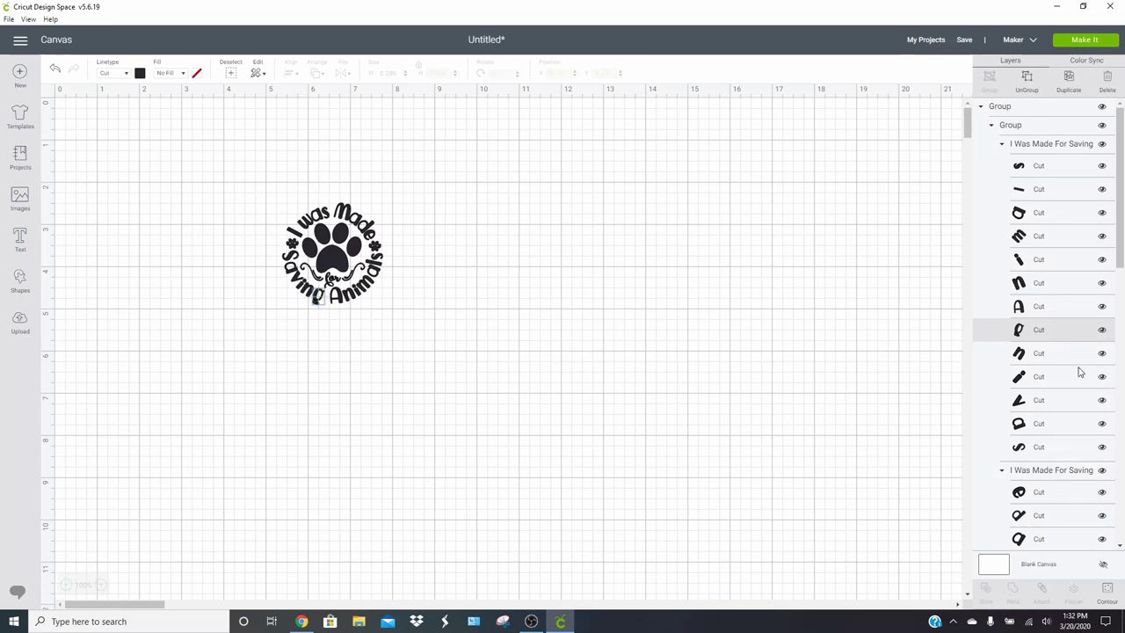
scroll(1080, 373, down, 8)
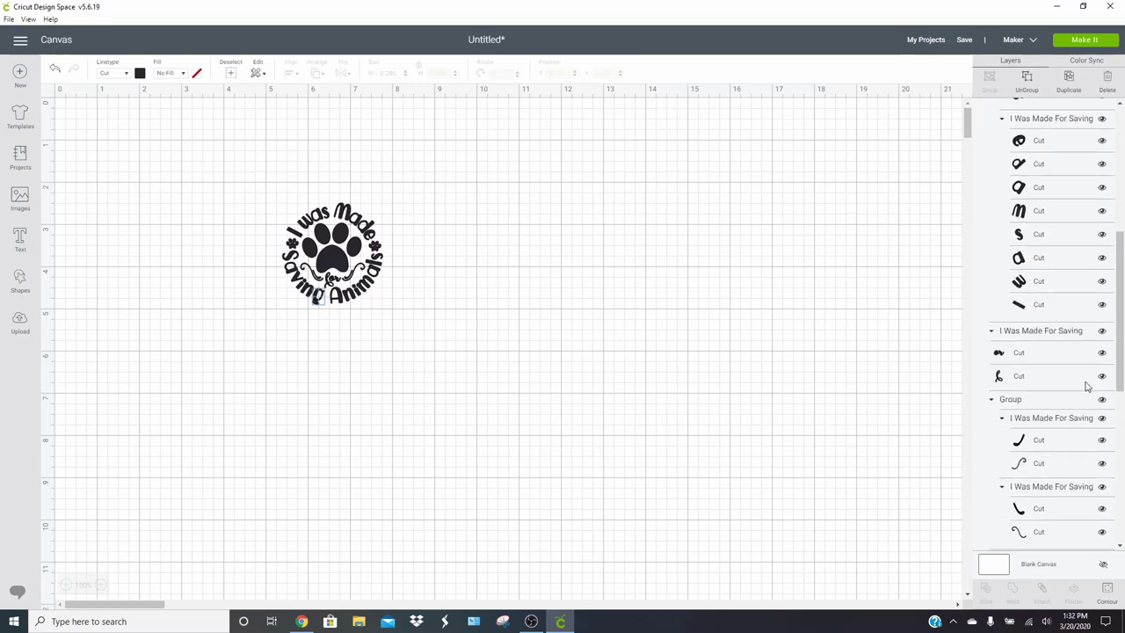
click(1058, 402)
scroll(1058, 410, down, 1)
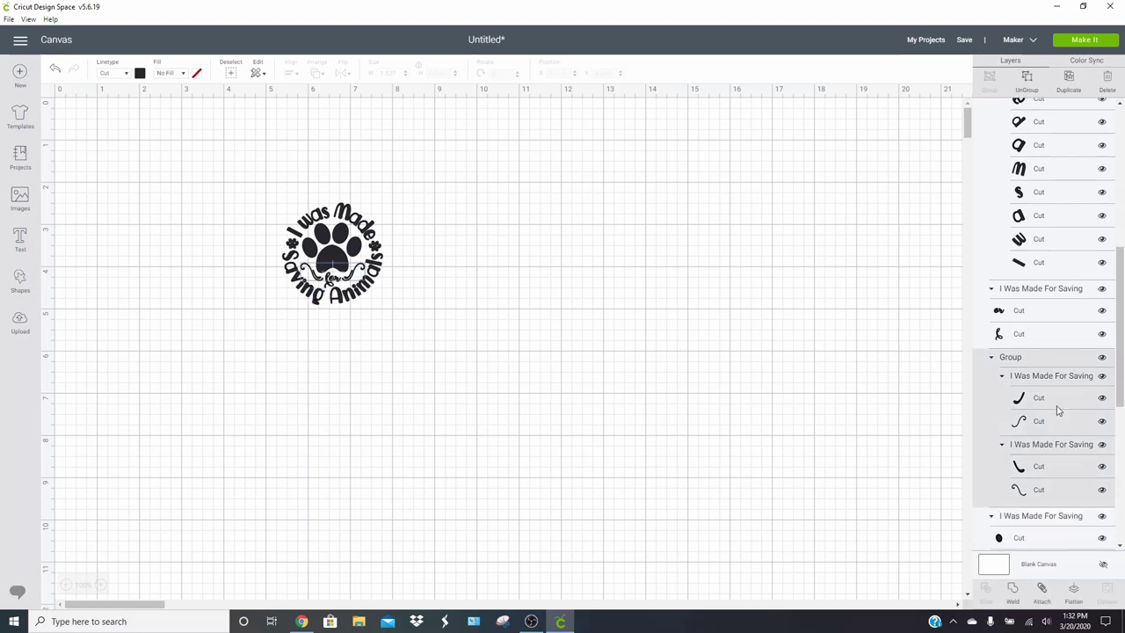
click(1016, 432)
key(Delete)
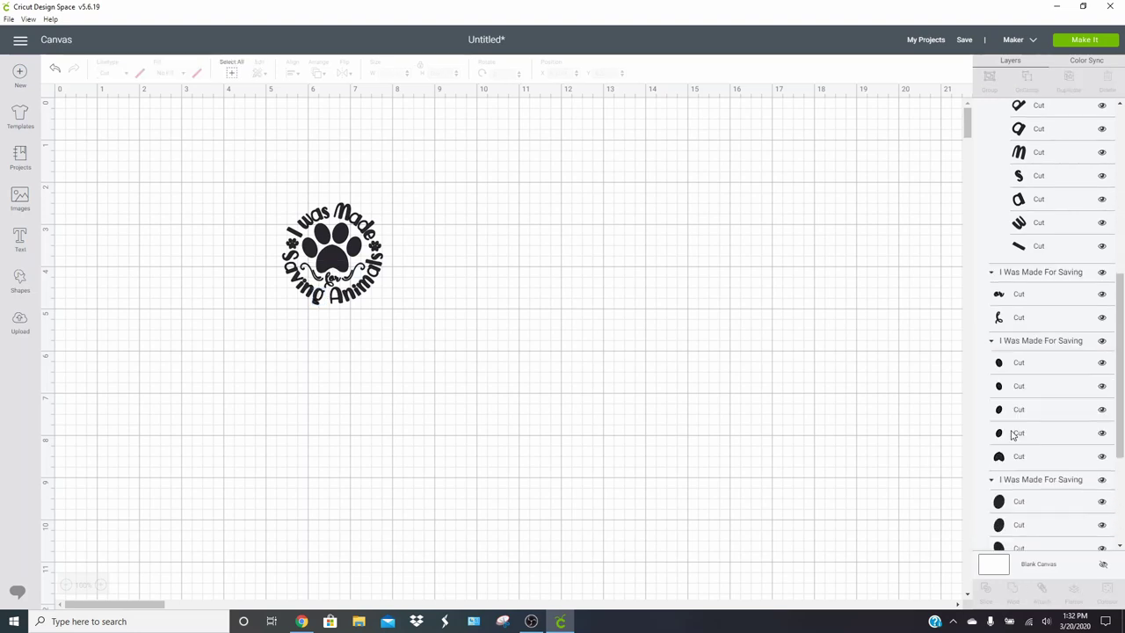
scroll(1050, 350, up, 8)
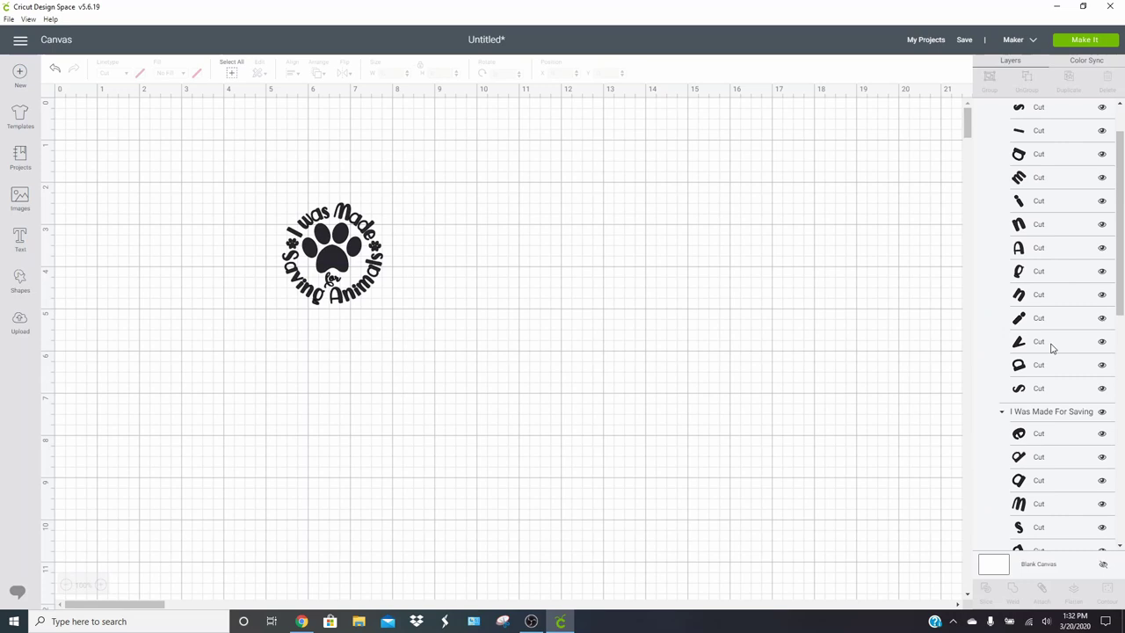
scroll(1051, 348, up, 2)
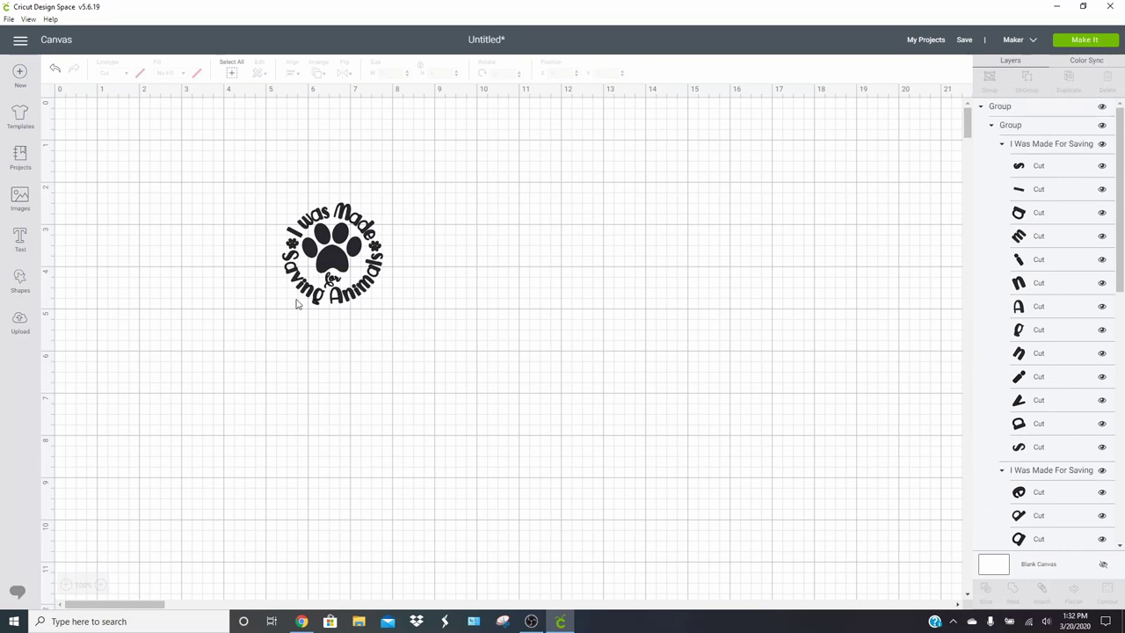
click(1042, 113)
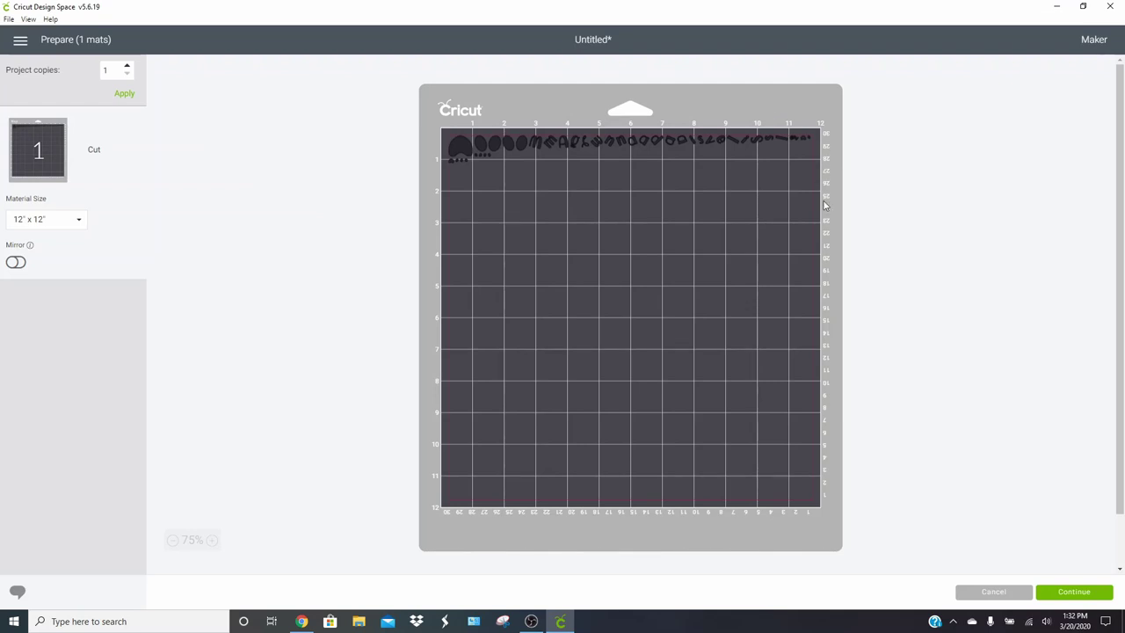
Weld all letters and paw pieces of the design into a single 'Weld Result' layer
click(969, 591)
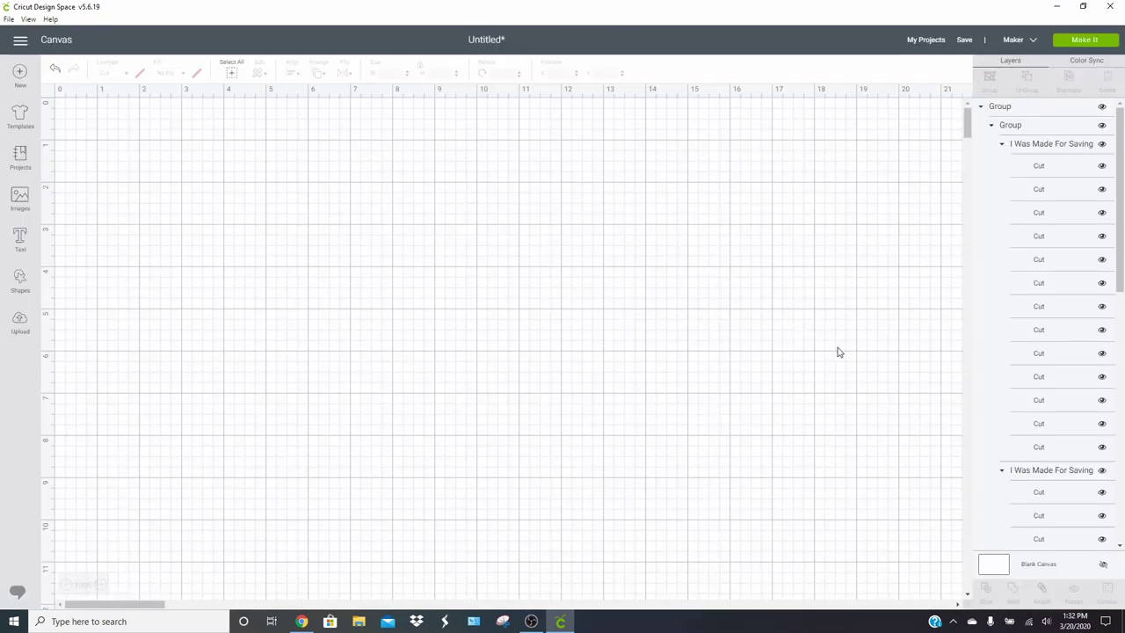
click(339, 252)
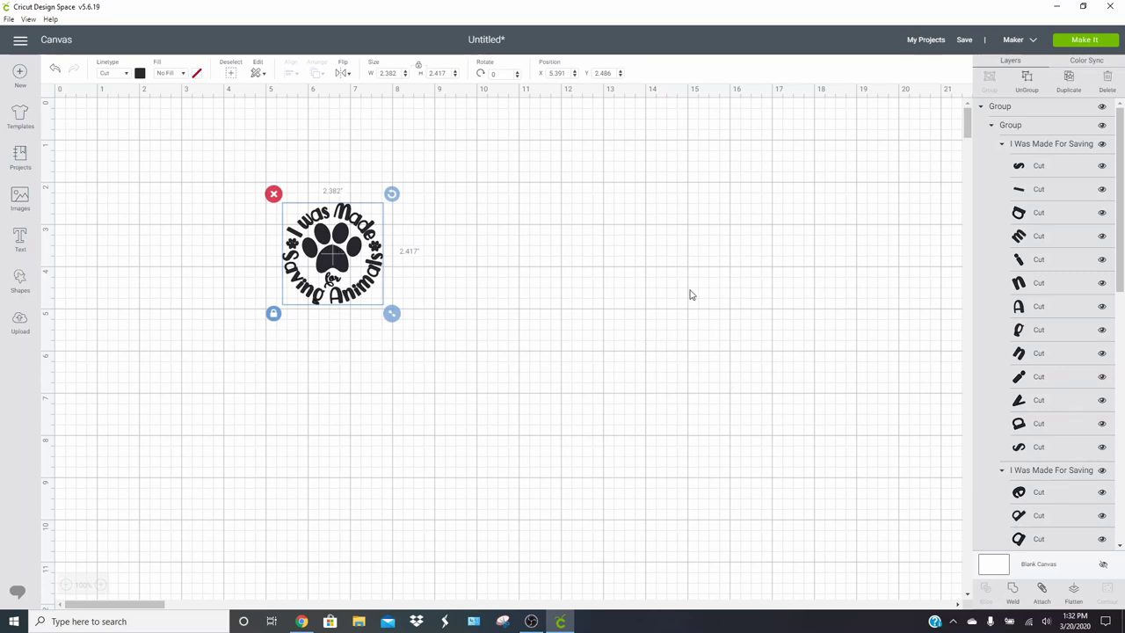
click(1043, 595)
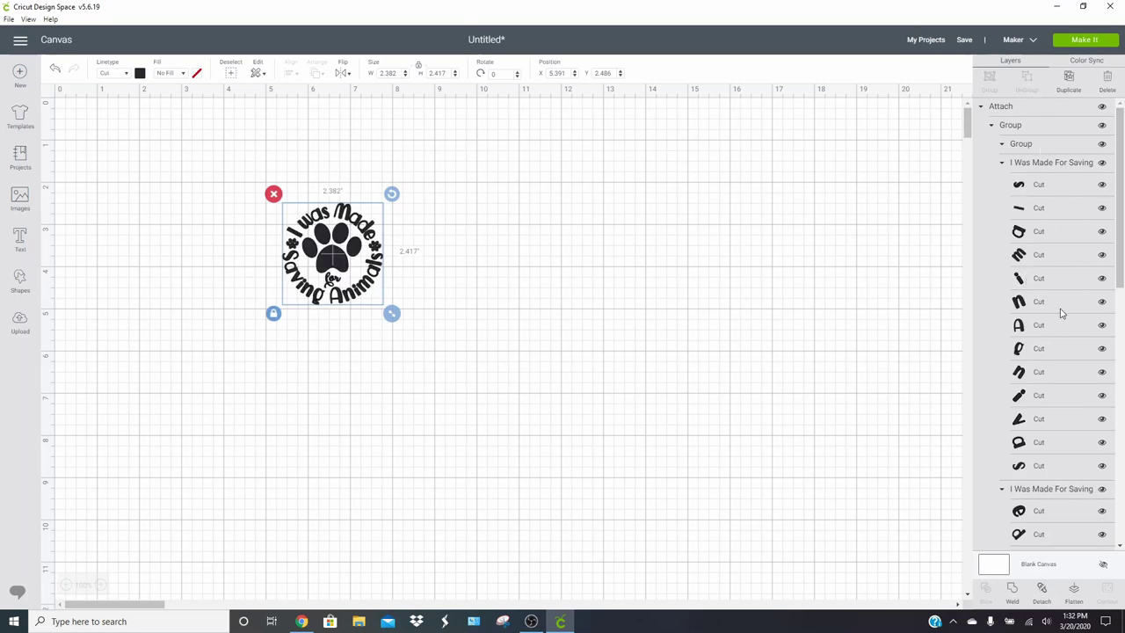
scroll(1055, 242, down, 3)
scroll(1043, 352, down, 2)
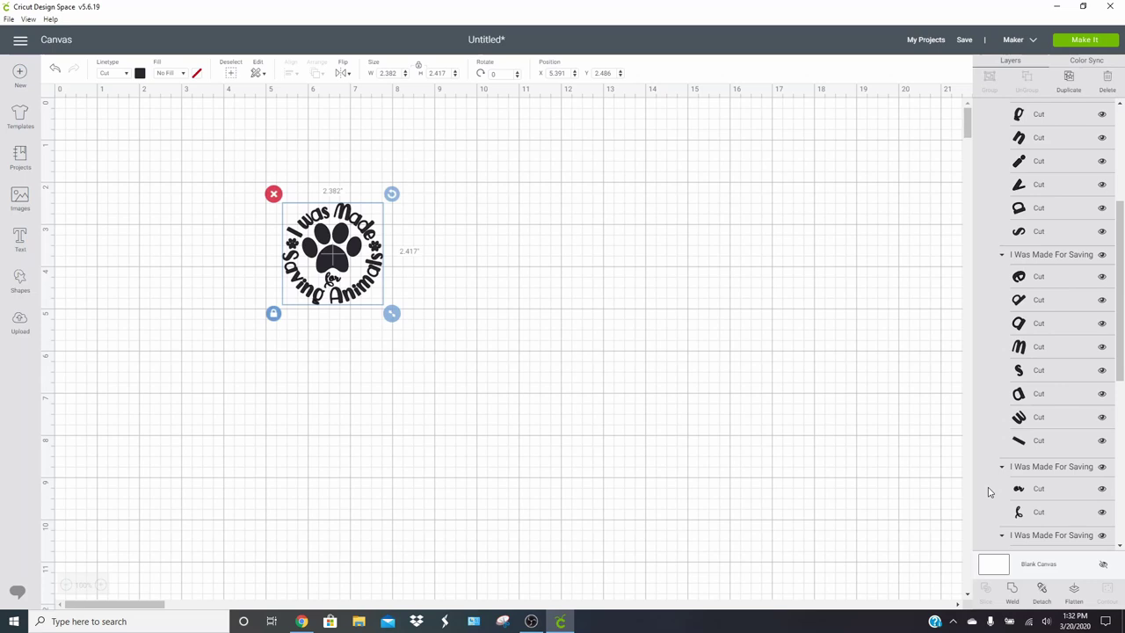
click(1012, 596)
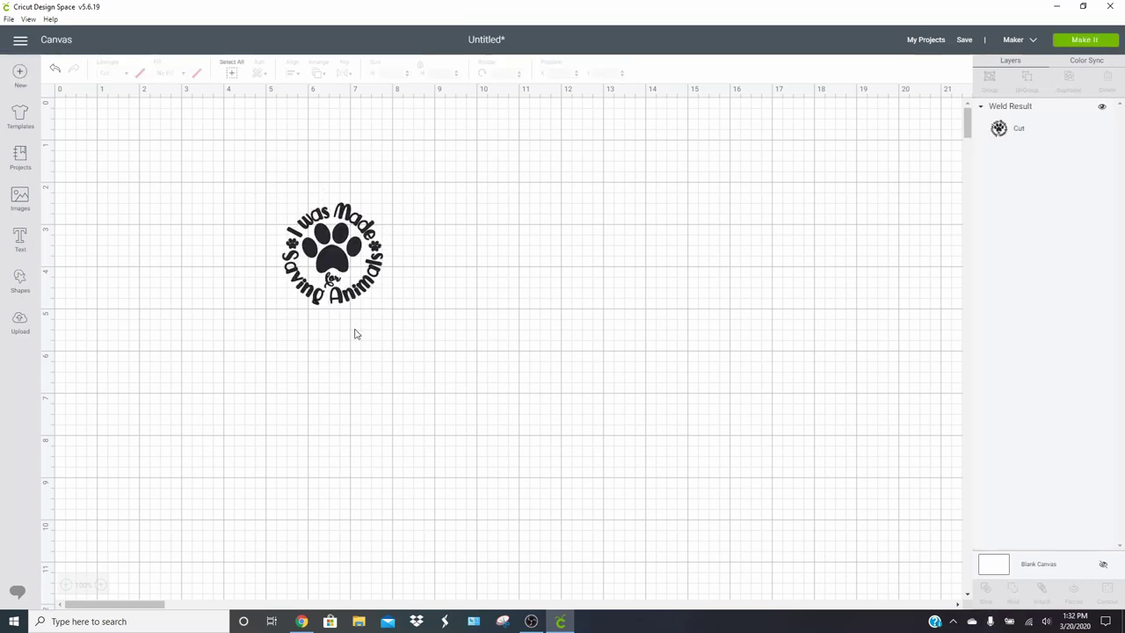
Add a square, send it behind the paw design, and shrink it to about 2.694 in
click(24, 288)
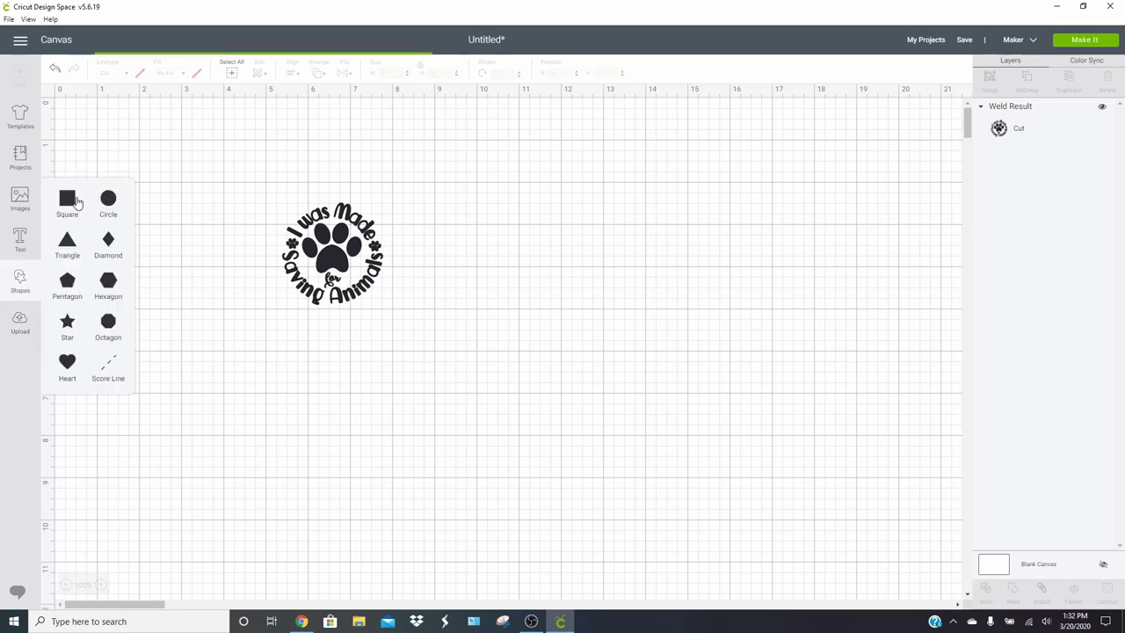
click(78, 203)
drag(169, 224, 289, 238)
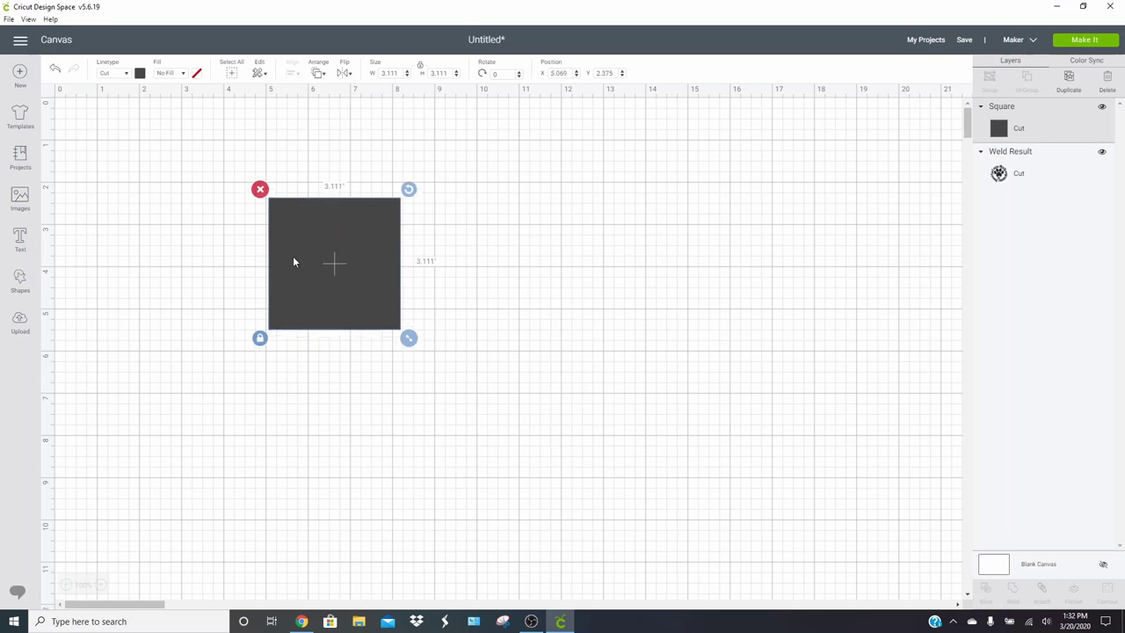
right_click(340, 247)
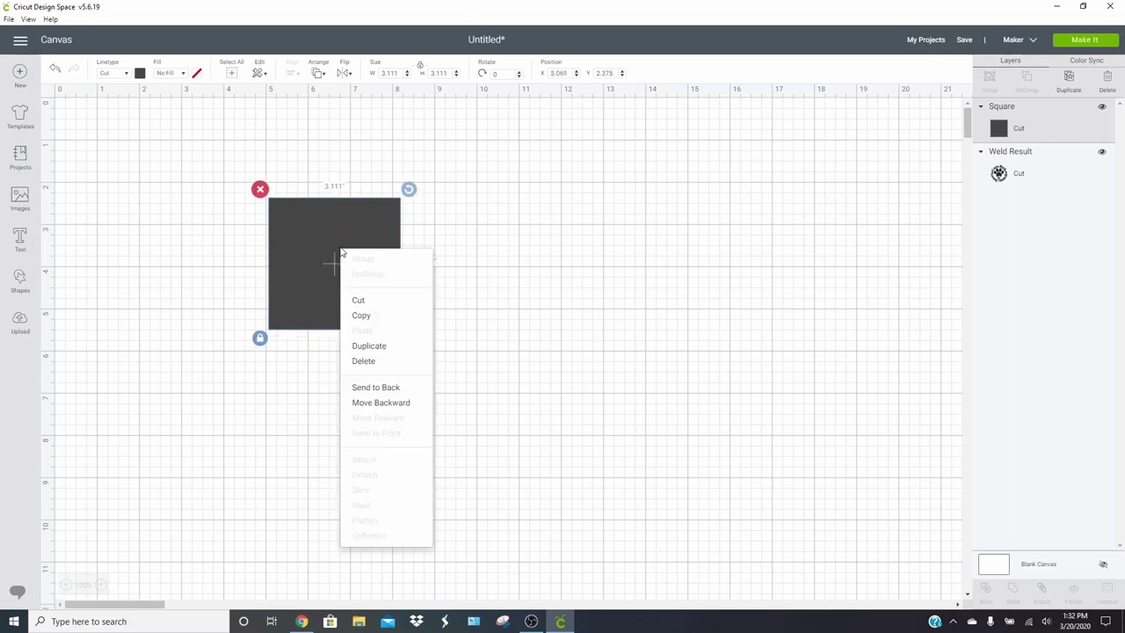
click(362, 388)
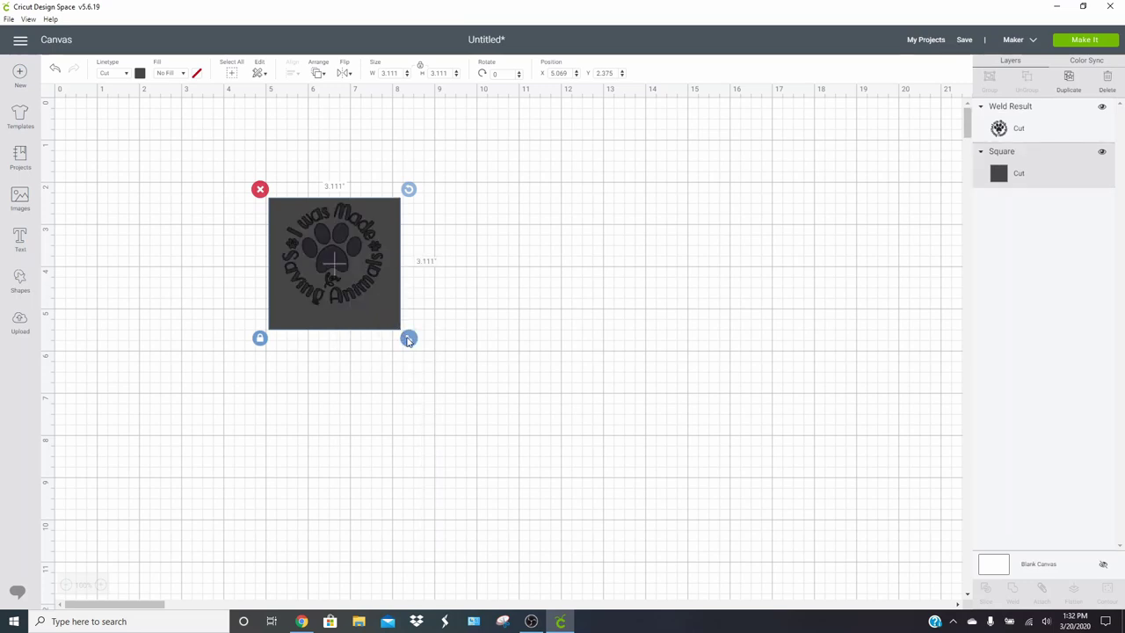
drag(409, 338, 381, 308)
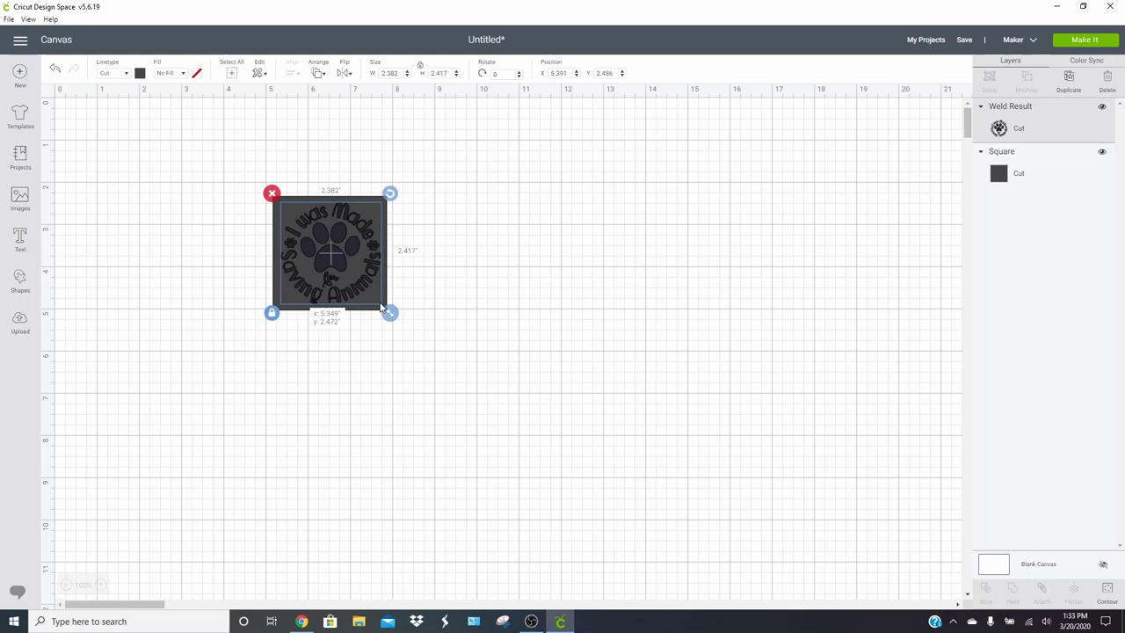
Select the square and paw design, align them to center, and attach them together
click(445, 276)
drag(459, 308, 259, 236)
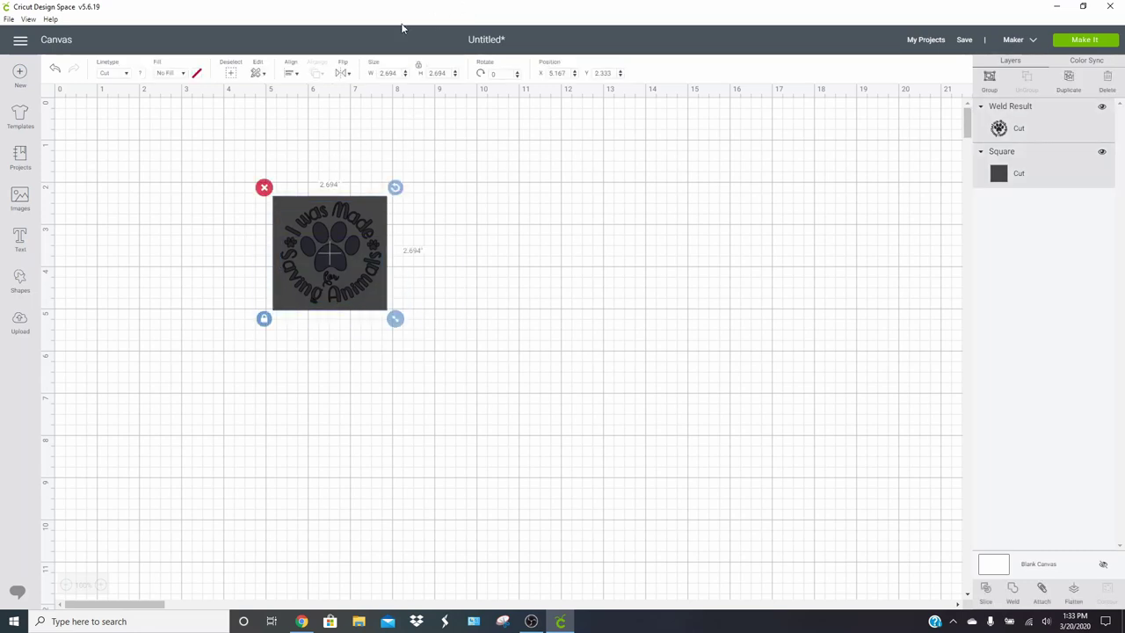
click(288, 74)
click(303, 206)
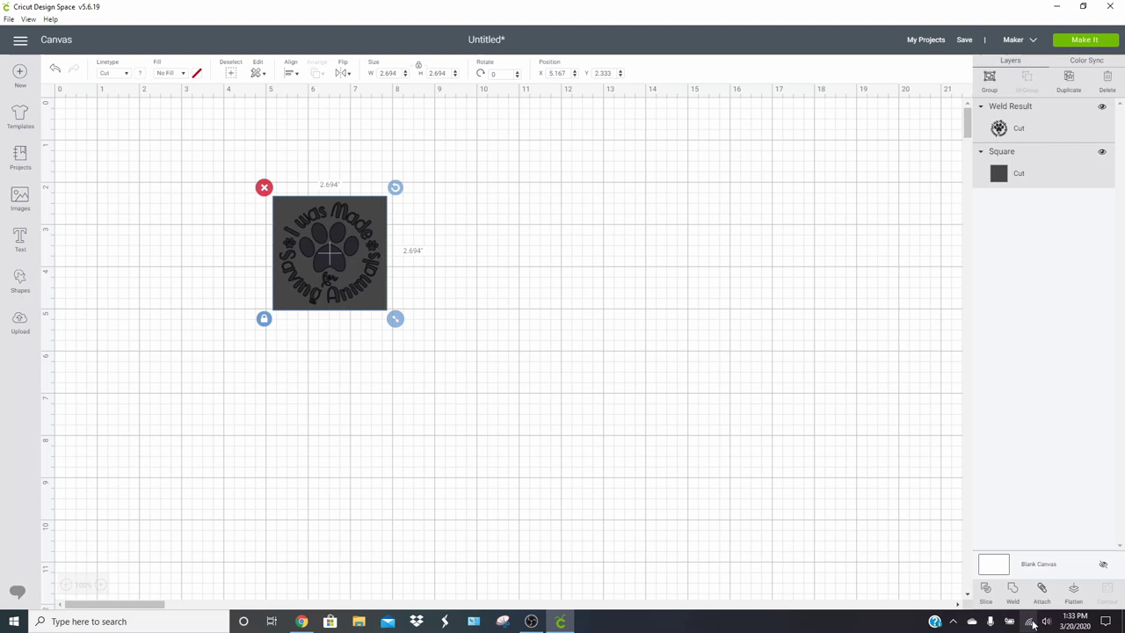
click(1041, 589)
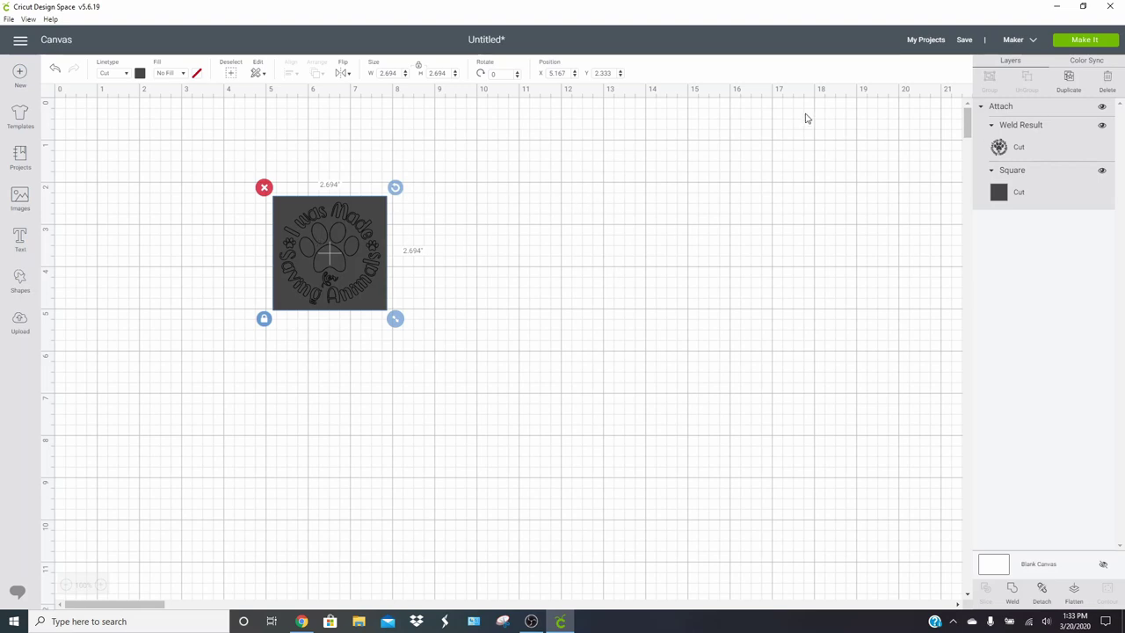
Start Make It and continue past the mat preview to the material setup
click(1088, 41)
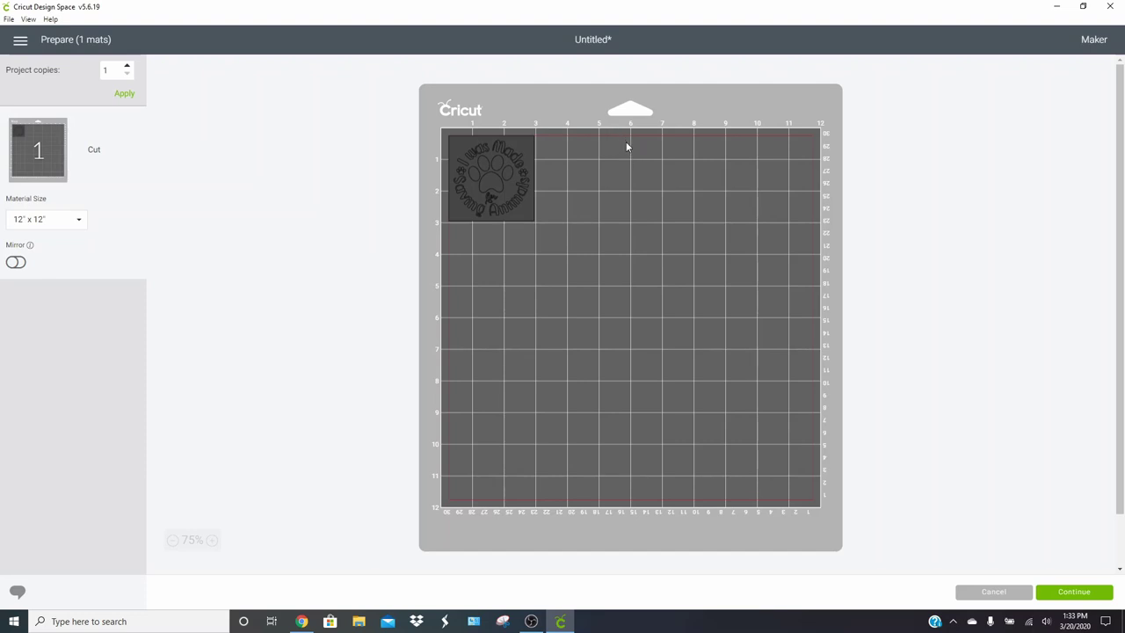
click(1064, 592)
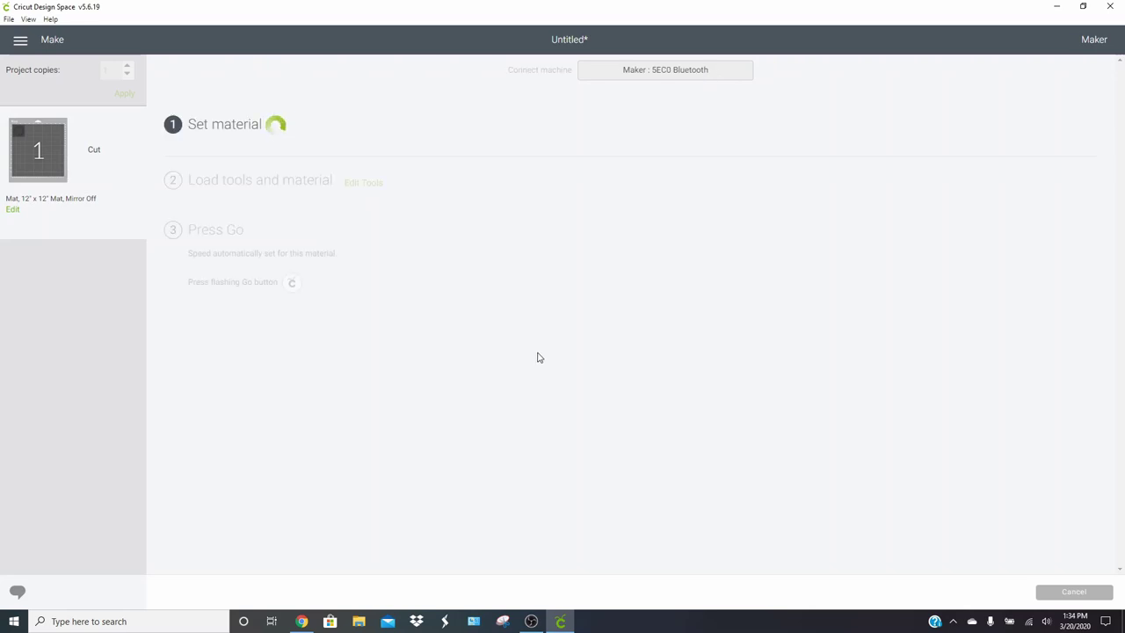
Choose Vinyl as the cut material and raise the pressure to More
click(616, 201)
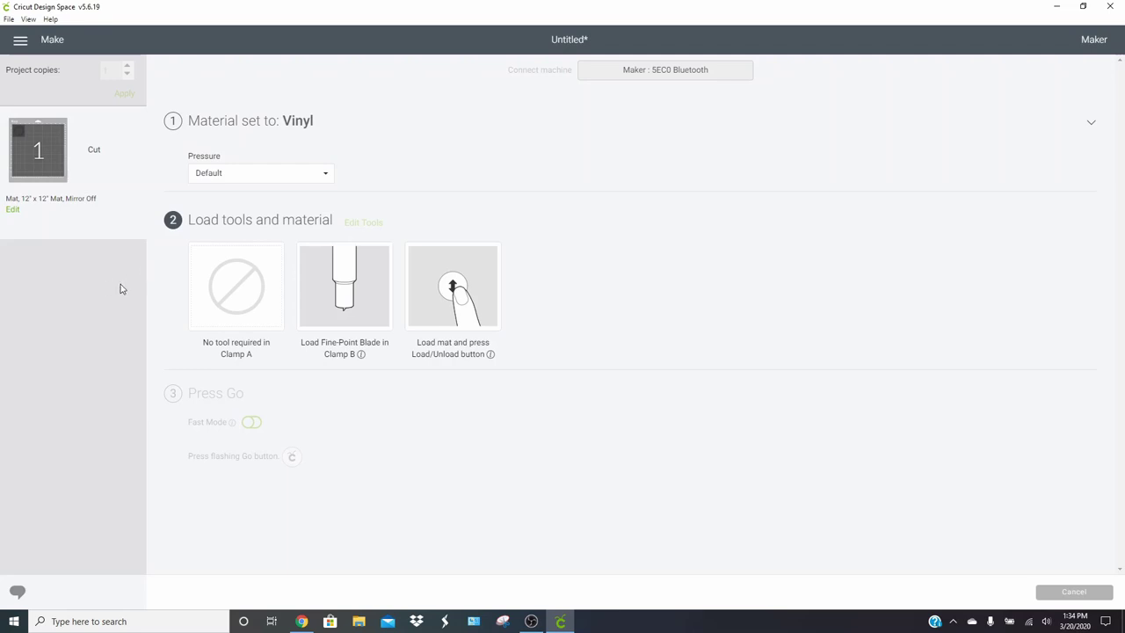
click(201, 177)
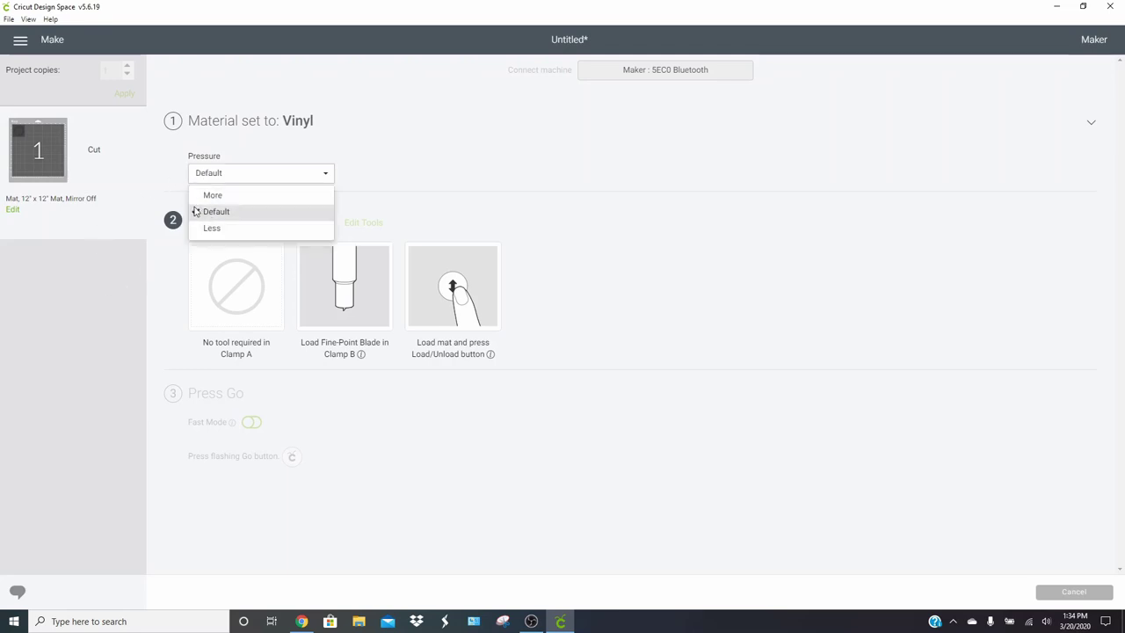
click(201, 193)
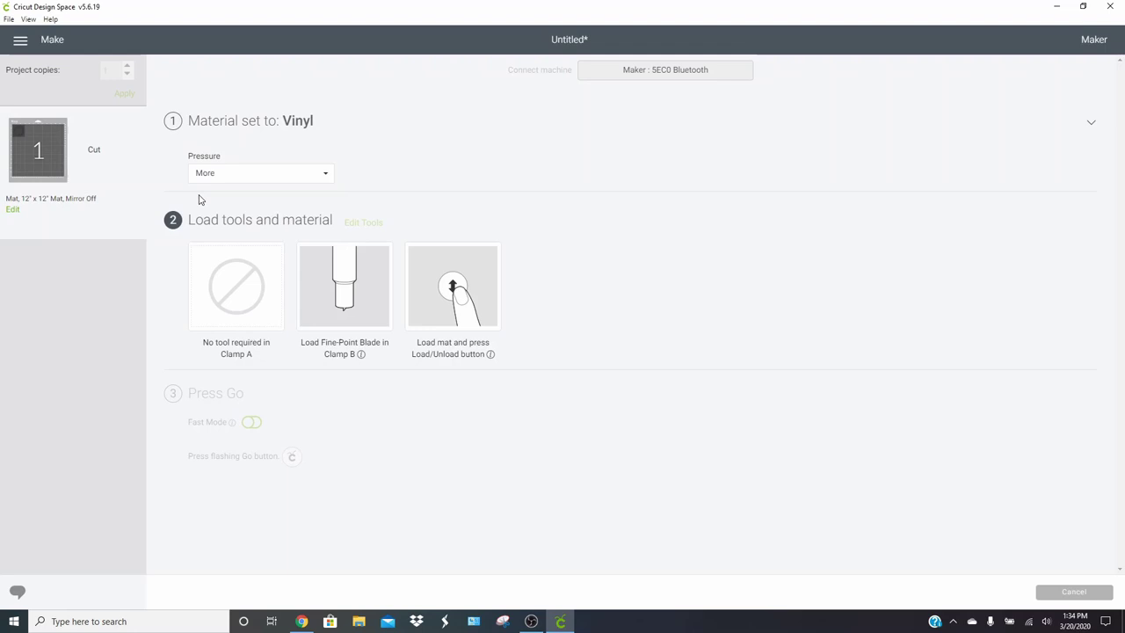